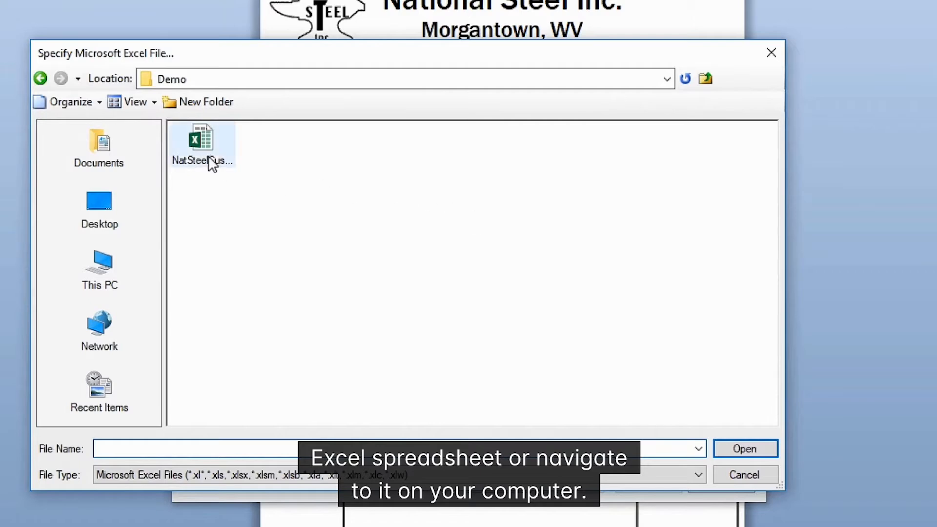
Use the workbook NatSteelCust.xlsx from the Demo folder as the database file and choose Sheet1 as its table
{"action": "left_click", "coordinate": [720, 450]}
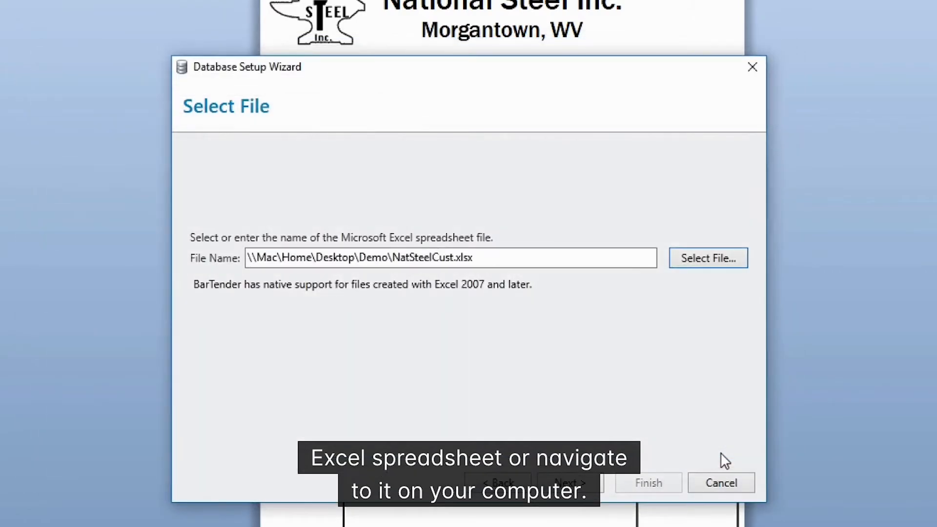
{"action": "left_click", "coordinate": [570, 483]}
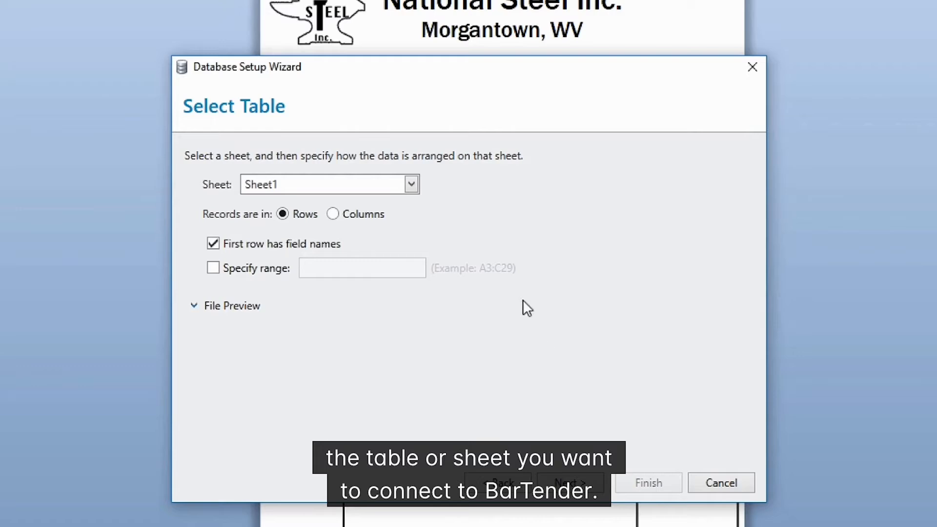
{"action": "left_click", "coordinate": [416, 185]}
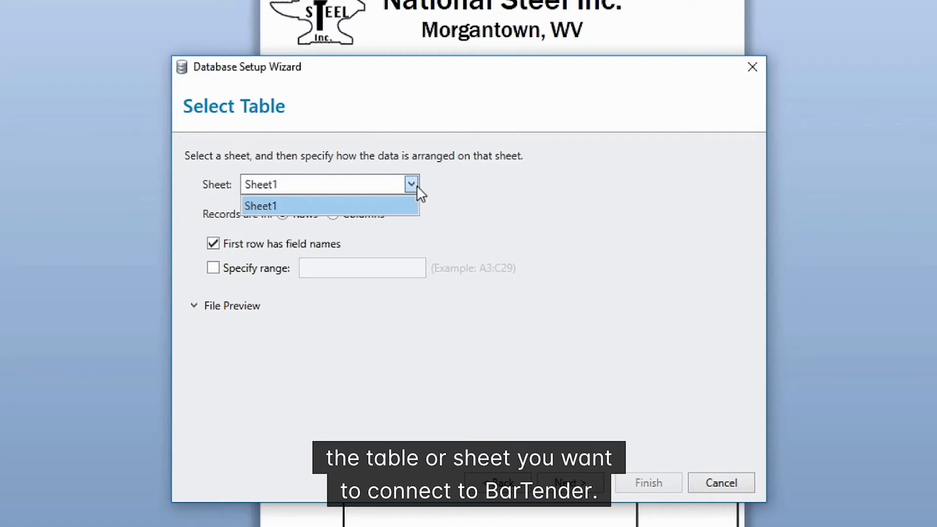
{"action": "left_click", "coordinate": [400, 207]}
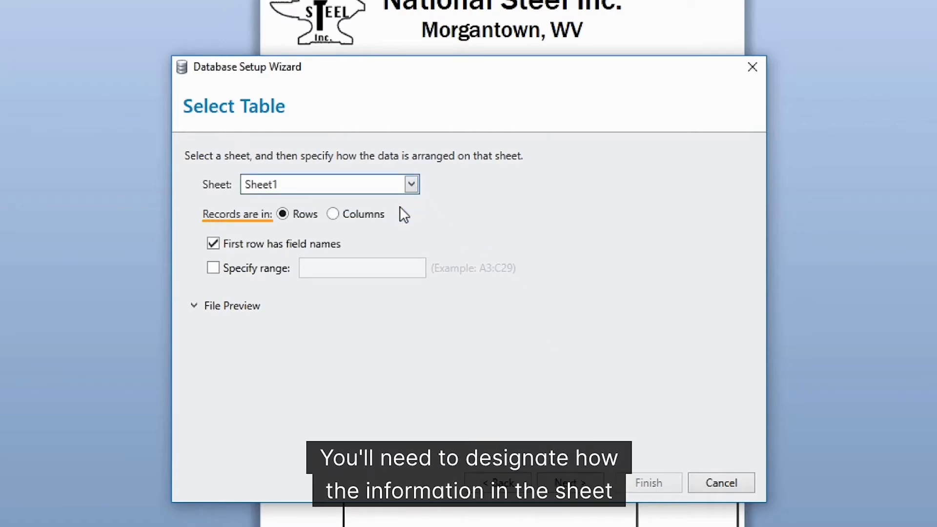
Specify that the sheet's records are in rows and that the first row has field names
{"action": "left_click", "coordinate": [334, 216]}
{"action": "left_click", "coordinate": [283, 215]}
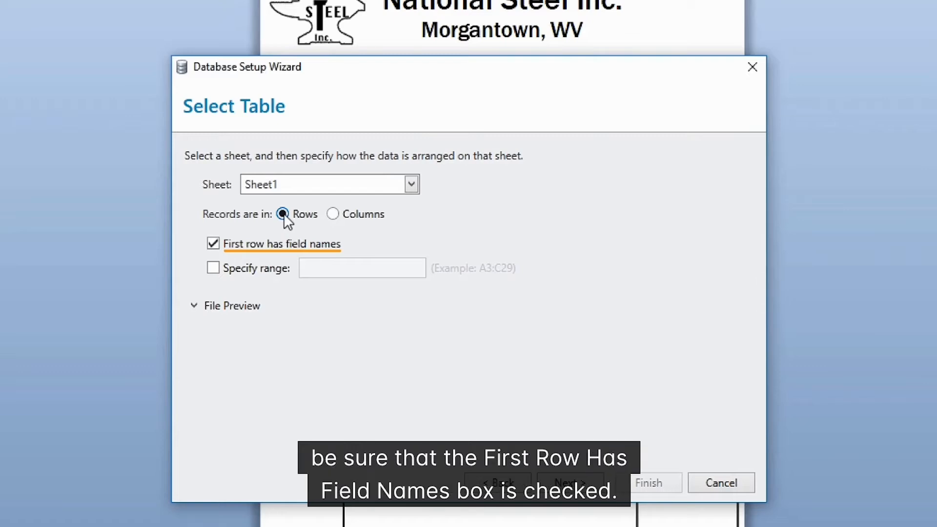
{"action": "left_click", "coordinate": [213, 243]}
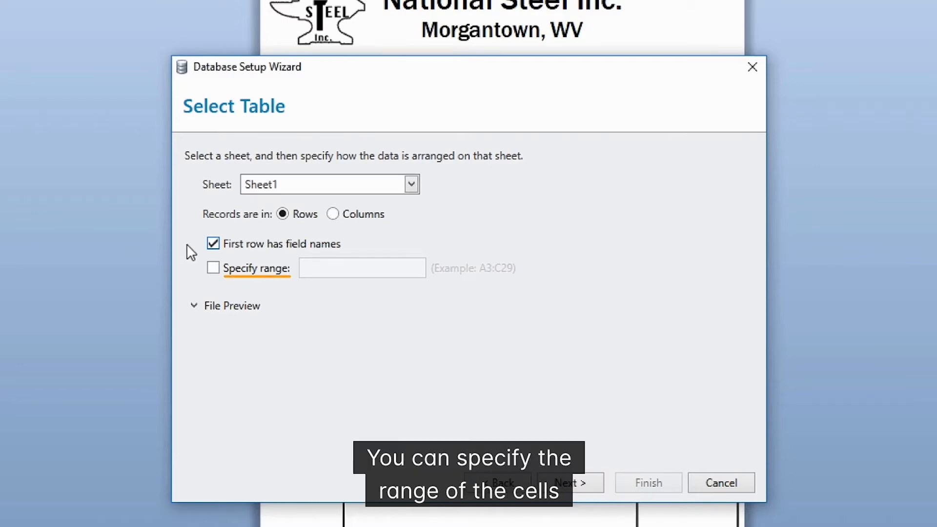
Try limiting the sheet's data to the cell range A15:D45
{"action": "left_click", "coordinate": [213, 268]}
{"action": "left_click", "coordinate": [326, 272]}
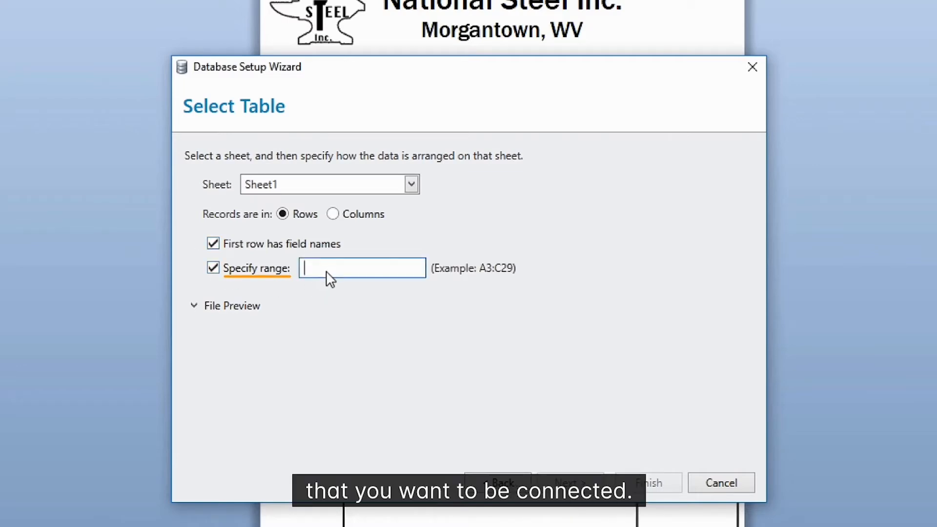
{"action": "type", "text": "A15:D45"}
{"action": "left_click", "coordinate": [213, 268]}
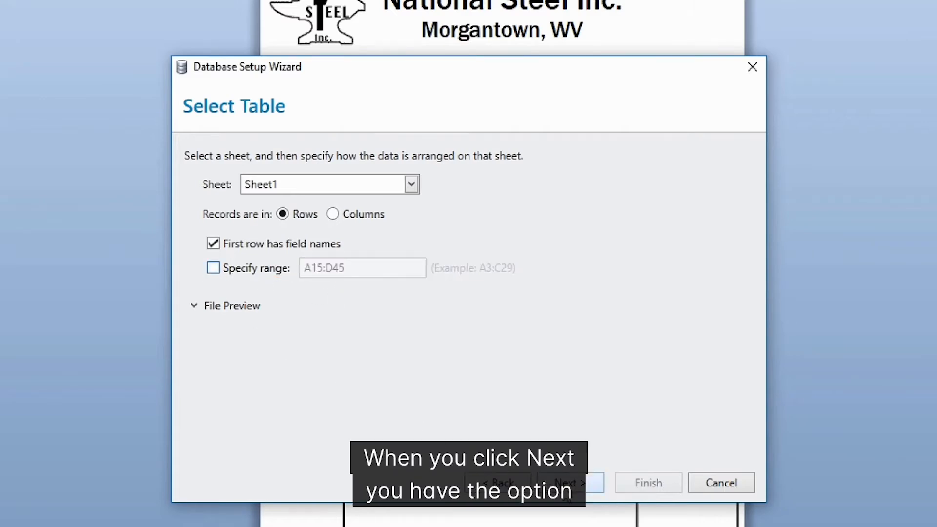
Finish the database setup without adding another table, and view the connected records in the Record Browser
{"action": "left_click", "coordinate": [566, 493]}
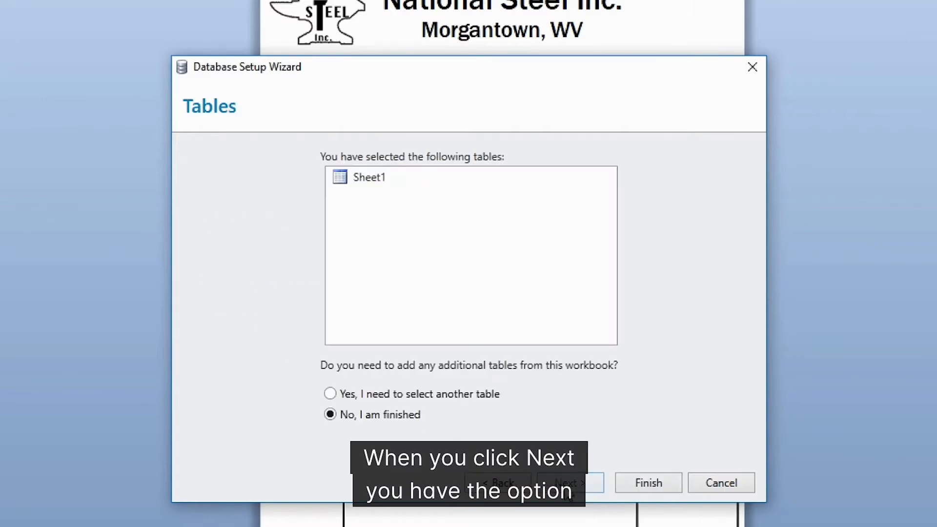
{"action": "left_click", "coordinate": [329, 394]}
{"action": "left_click", "coordinate": [329, 414]}
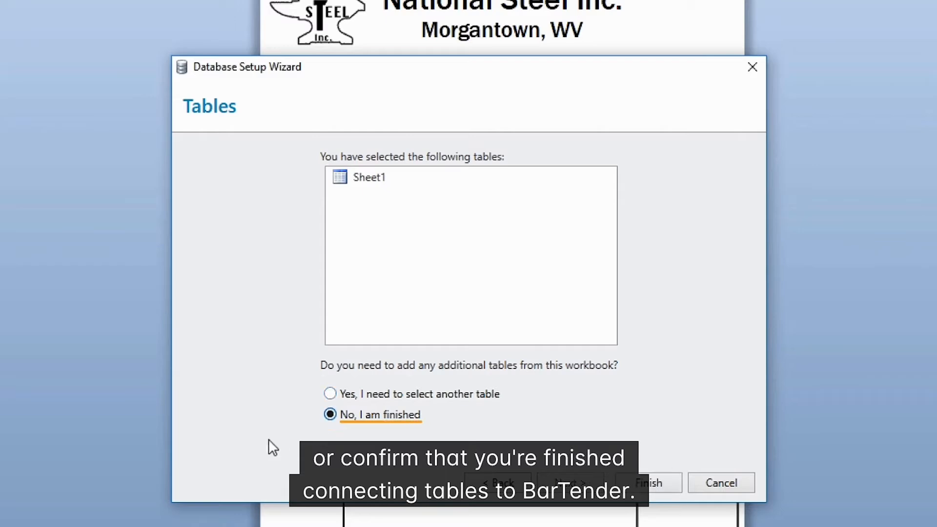
{"action": "left_click", "coordinate": [637, 486]}
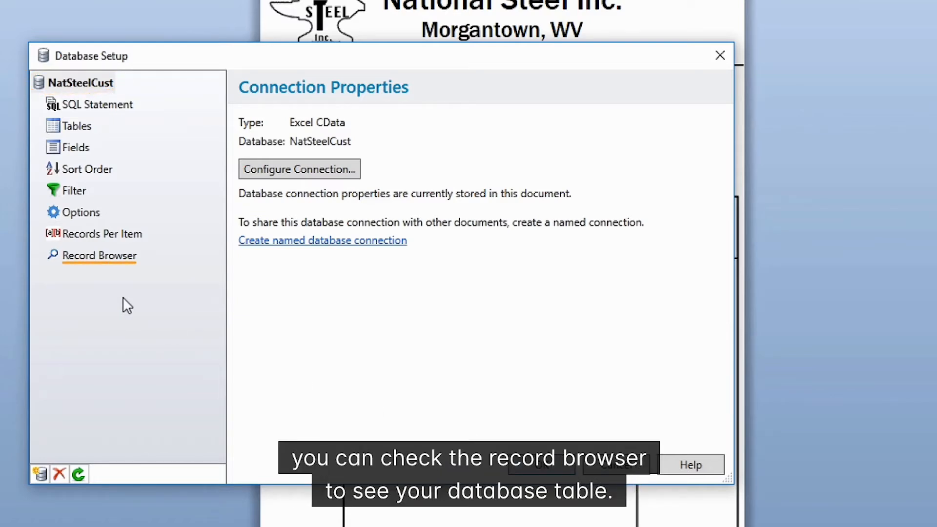
{"action": "left_click", "coordinate": [113, 256]}
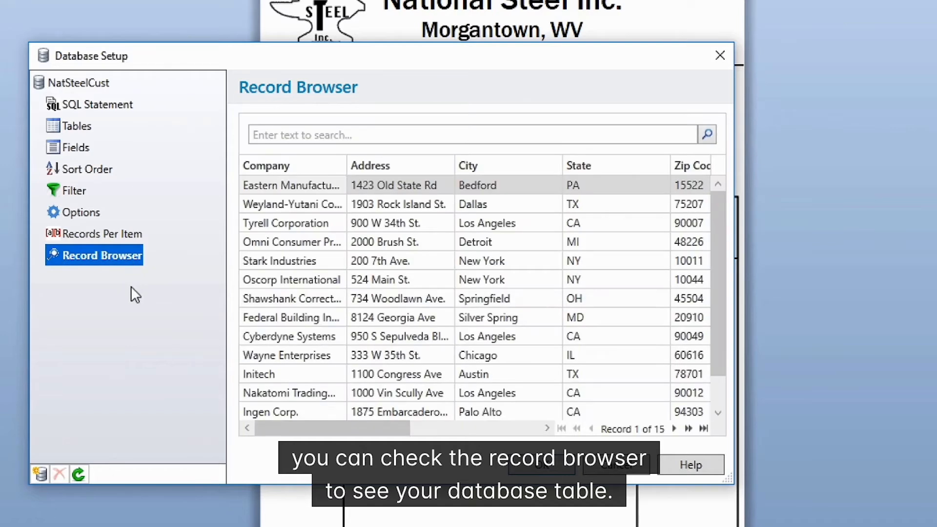
Create a named database connection called NatSteelCustomers from the current connection and accept the database setup
{"action": "left_click", "coordinate": [102, 83]}
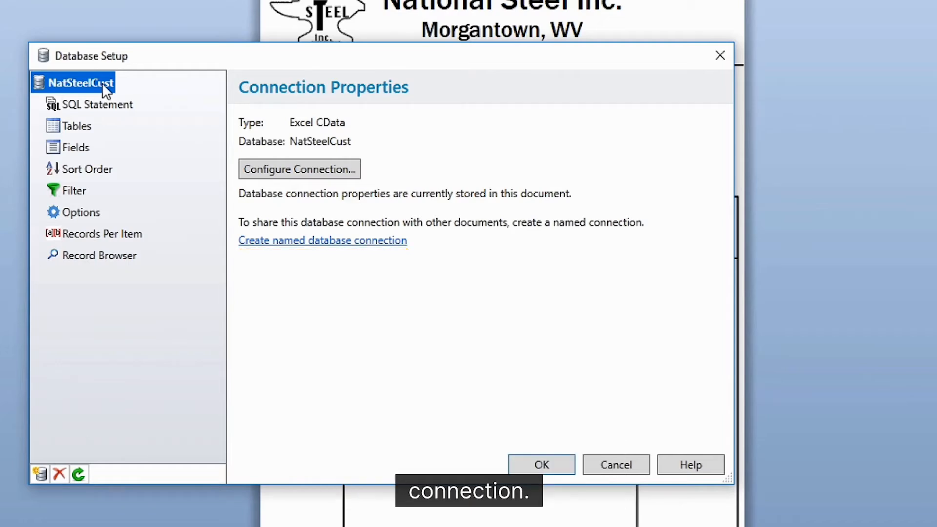
{"action": "left_click", "coordinate": [252, 241]}
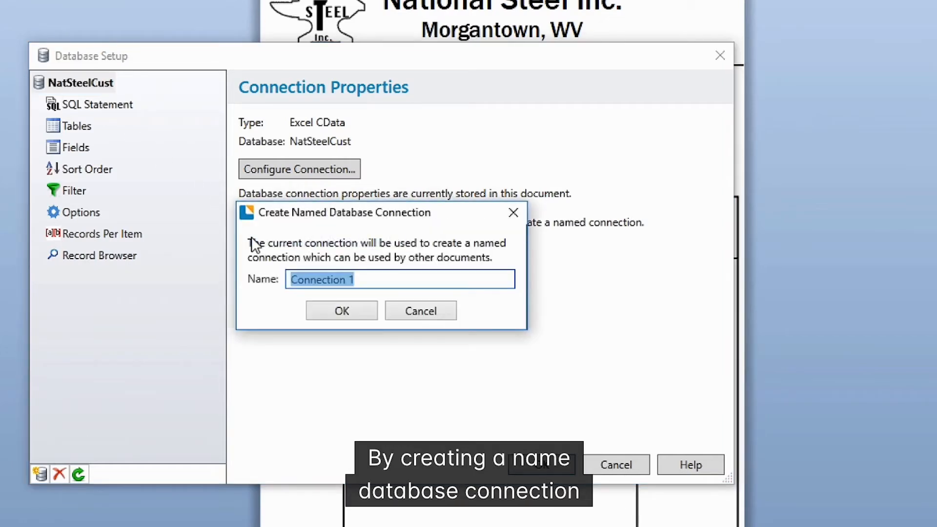
{"action": "type", "text": "NatSt"}
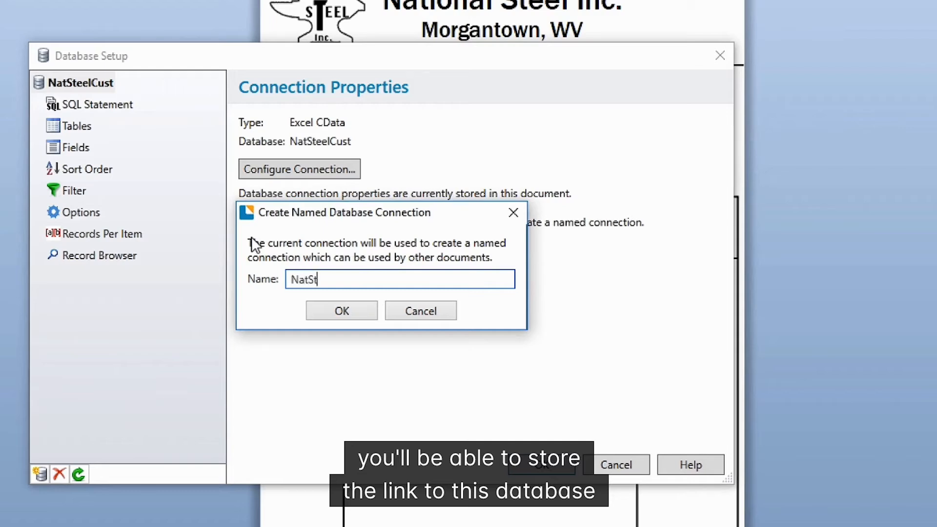
{"action": "type", "text": "eelCustomers"}
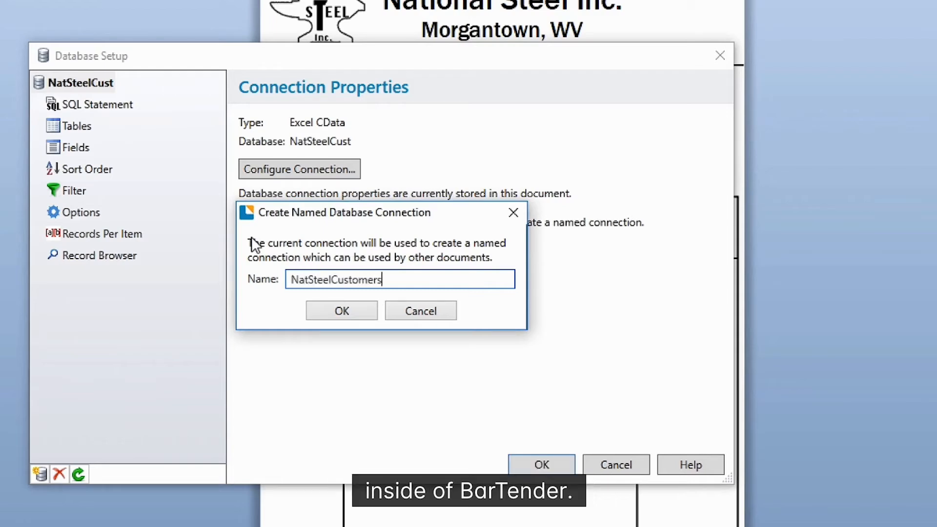
{"action": "left_click", "coordinate": [331, 313]}
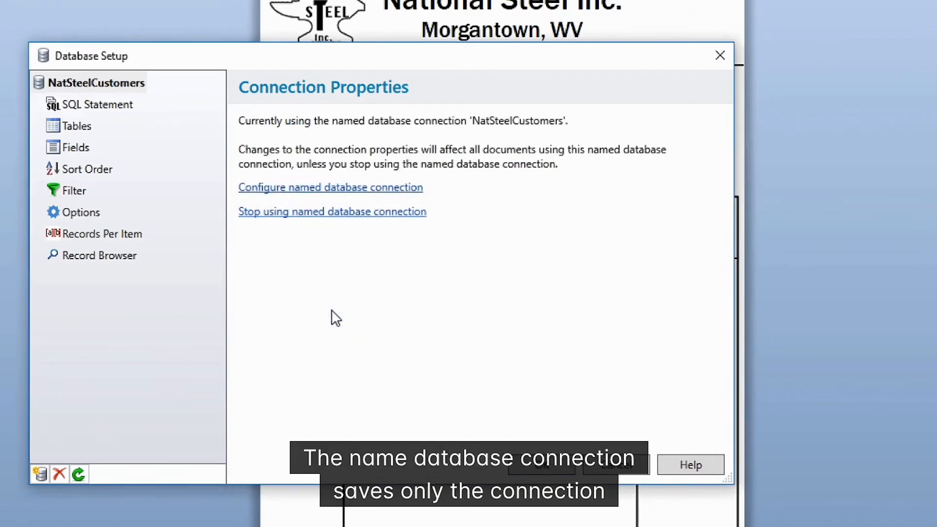
{"action": "left_click", "coordinate": [548, 466]}
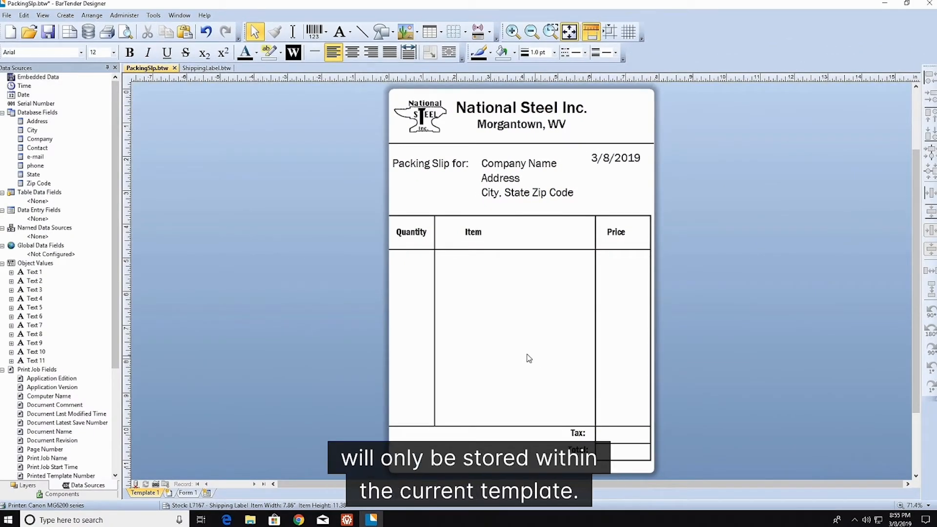
Connect the ShippingLabel.btw document to the existing named database connection NatSteelCustomers
{"action": "left_click", "coordinate": [205, 69]}
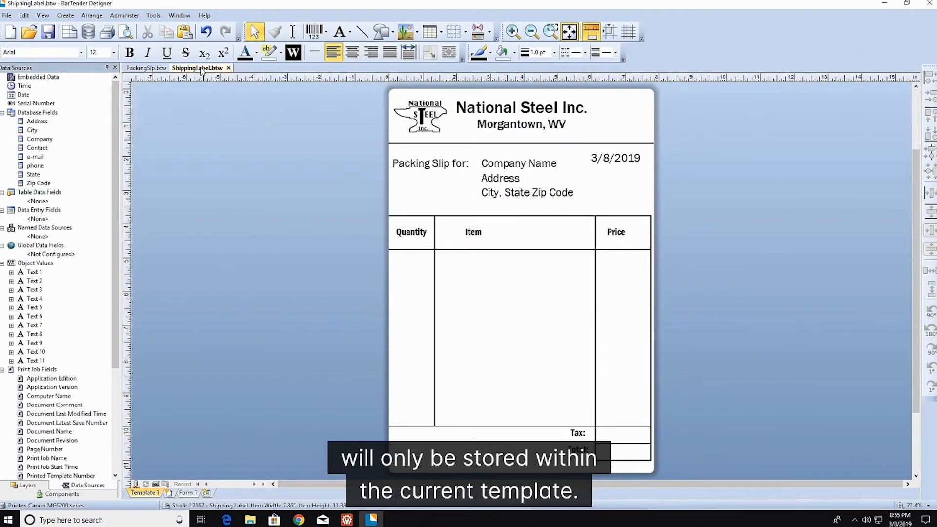
{"action": "left_click", "coordinate": [7, 18]}
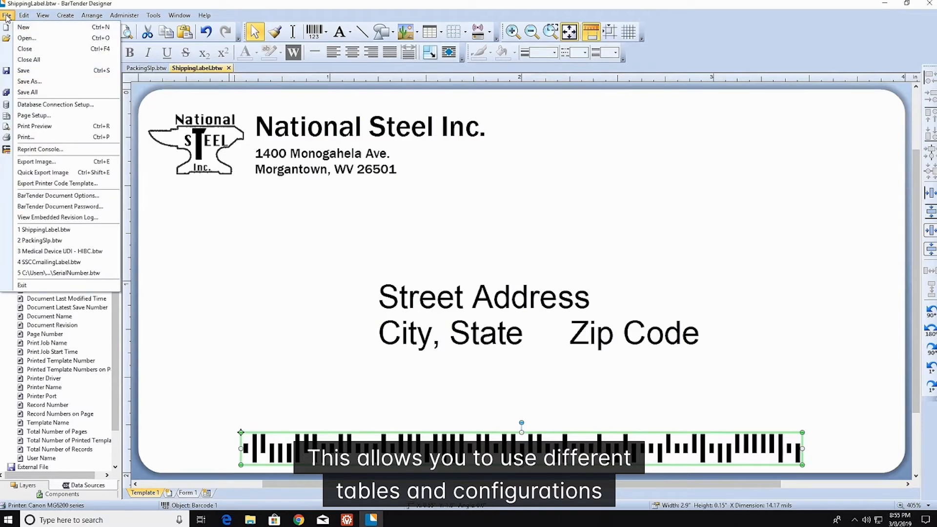
{"action": "left_click", "coordinate": [69, 106]}
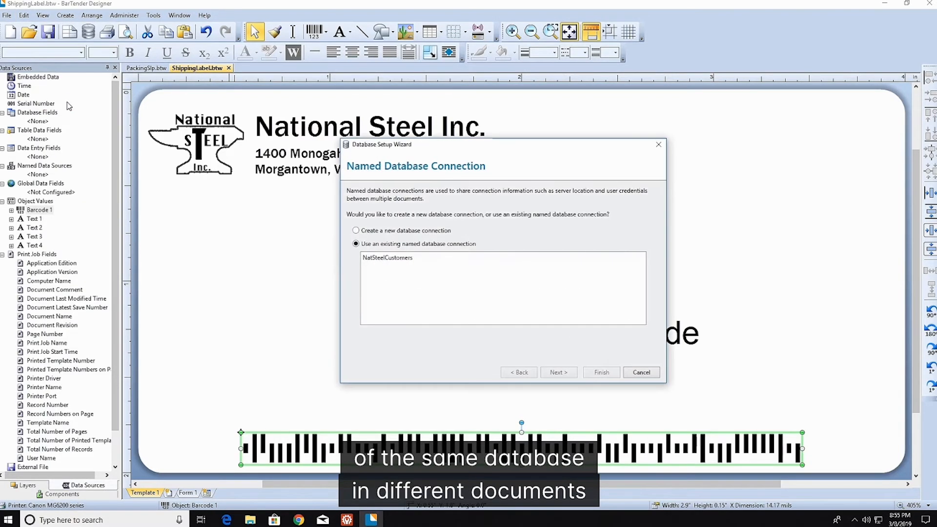
{"action": "left_click", "coordinate": [403, 272]}
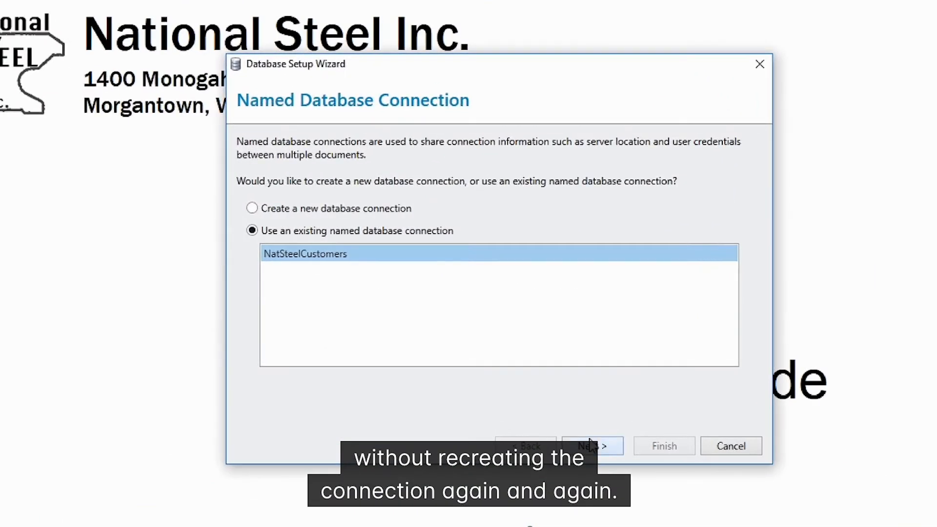
{"action": "left_click", "coordinate": [591, 442]}
{"action": "left_click", "coordinate": [602, 444]}
{"action": "left_click", "coordinate": [664, 446]}
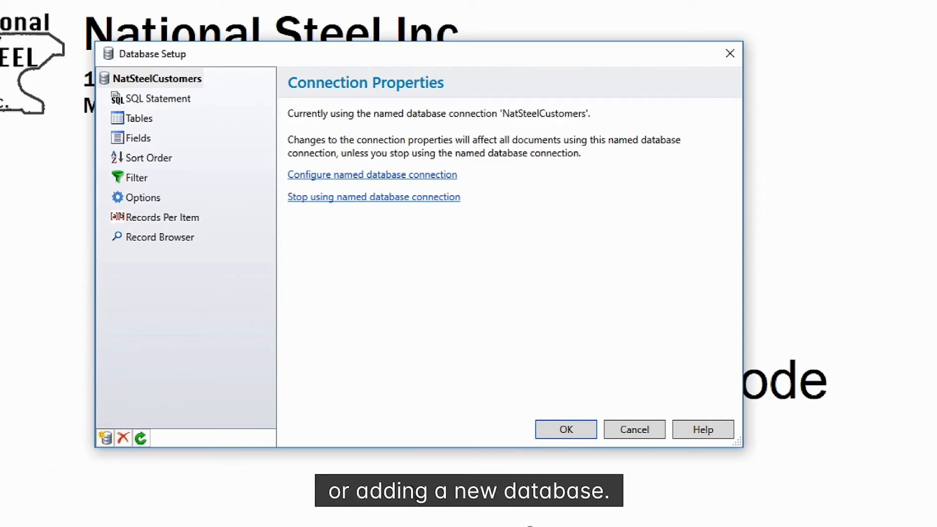
{"action": "left_click", "coordinate": [551, 431]}
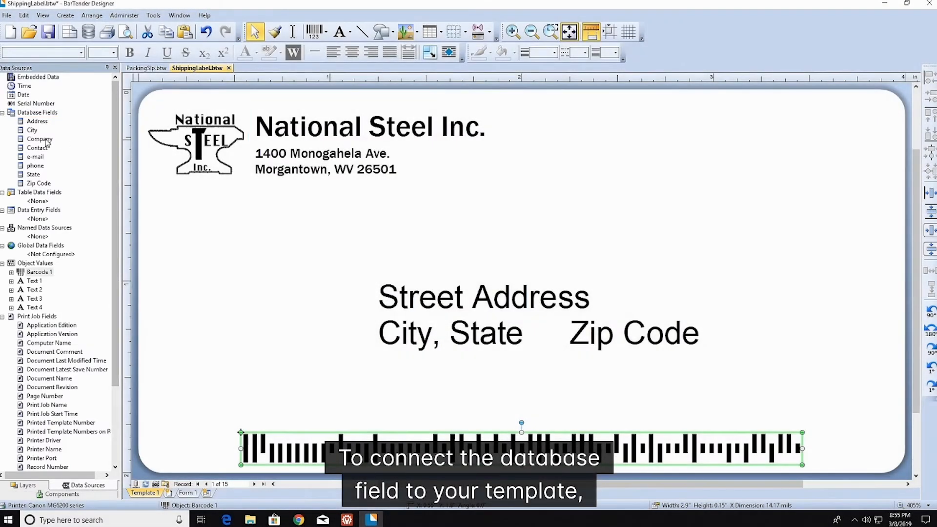
Place the Company database field above the street address line, and link the Street Address text to the Address field
{"action": "left_click_drag", "start_coordinate": [48, 142], "coordinate": [539, 269]}
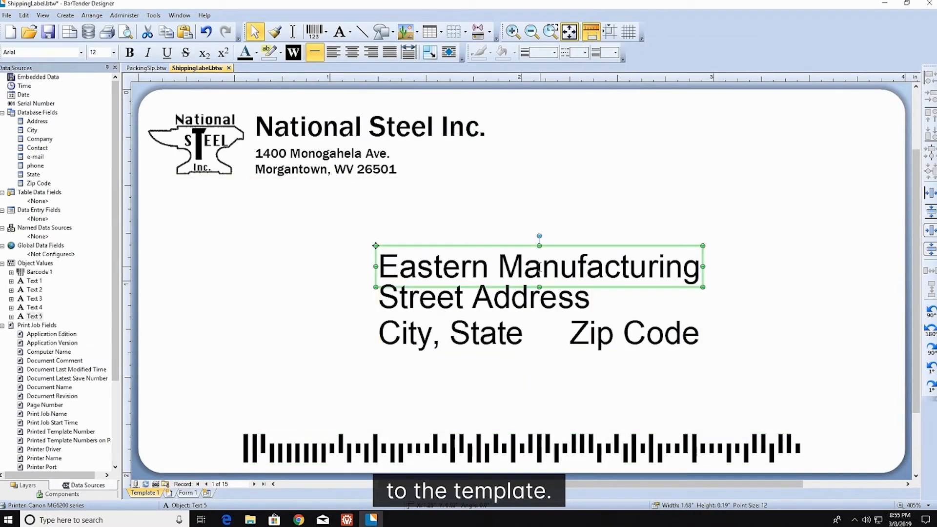
{"action": "left_click", "coordinate": [478, 287]}
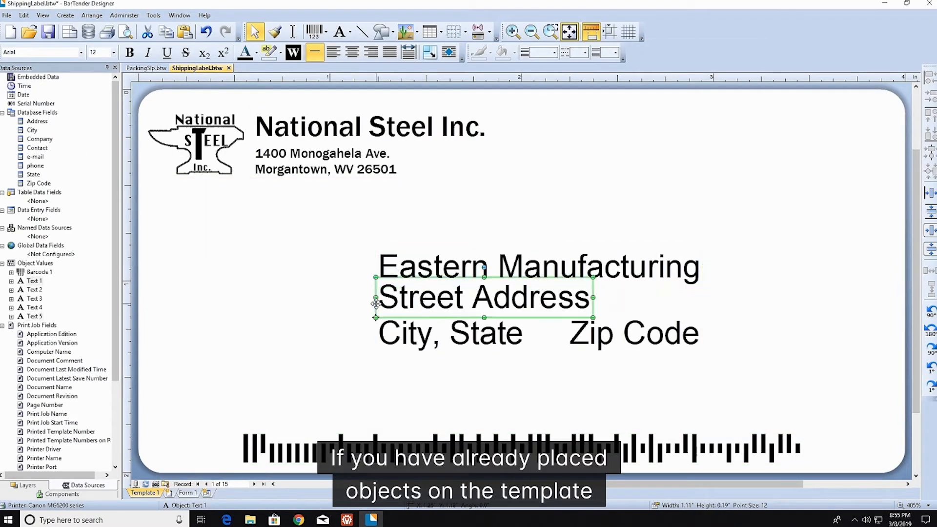
{"action": "left_click_drag", "start_coordinate": [34, 121], "coordinate": [379, 295]}
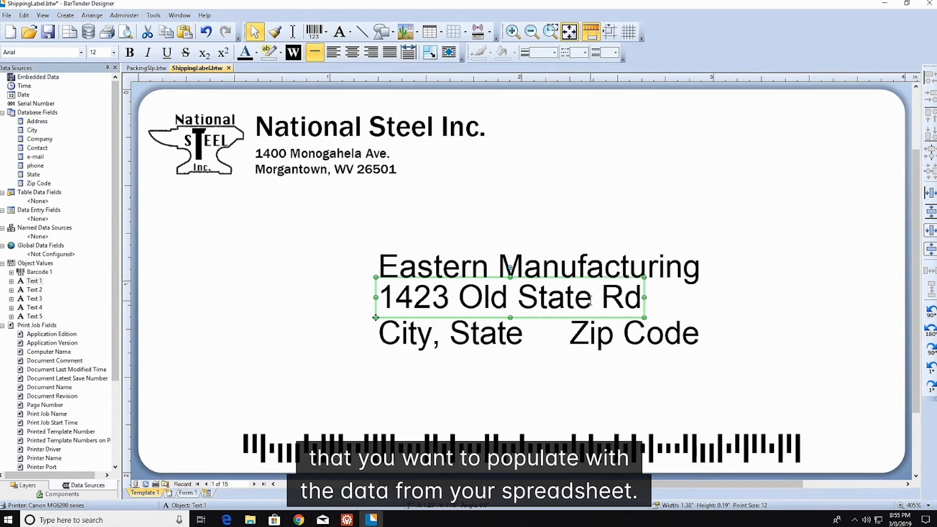
Link the City, State and Zip Code placeholders in the last address line to the matching database fields
{"action": "left_click", "coordinate": [479, 352]}
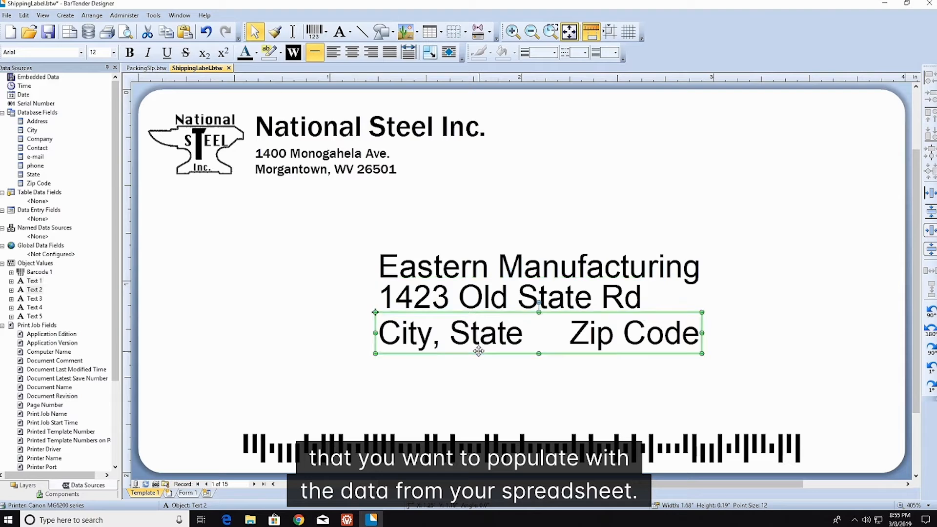
{"action": "left_click", "coordinate": [432, 336]}
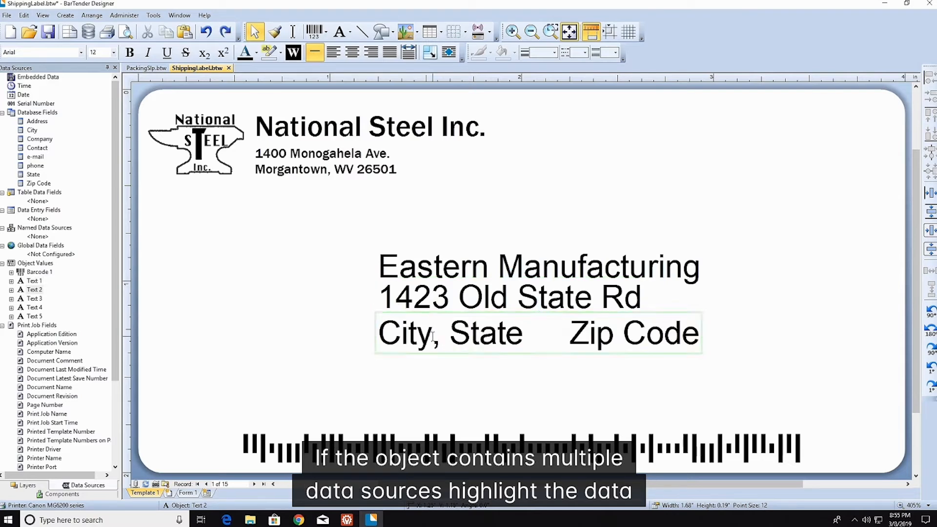
{"action": "left_click_drag", "start_coordinate": [433, 337], "coordinate": [368, 332]}
{"action": "left_click_drag", "start_coordinate": [33, 129], "coordinate": [415, 344]}
{"action": "left_click_drag", "start_coordinate": [583, 334], "coordinate": [508, 335]}
{"action": "left_click_drag", "start_coordinate": [33, 174], "coordinate": [585, 334]}
{"action": "left_click_drag", "start_coordinate": [697, 335], "coordinate": [576, 334]}
{"action": "left_click_drag", "start_coordinate": [42, 187], "coordinate": [610, 334]}
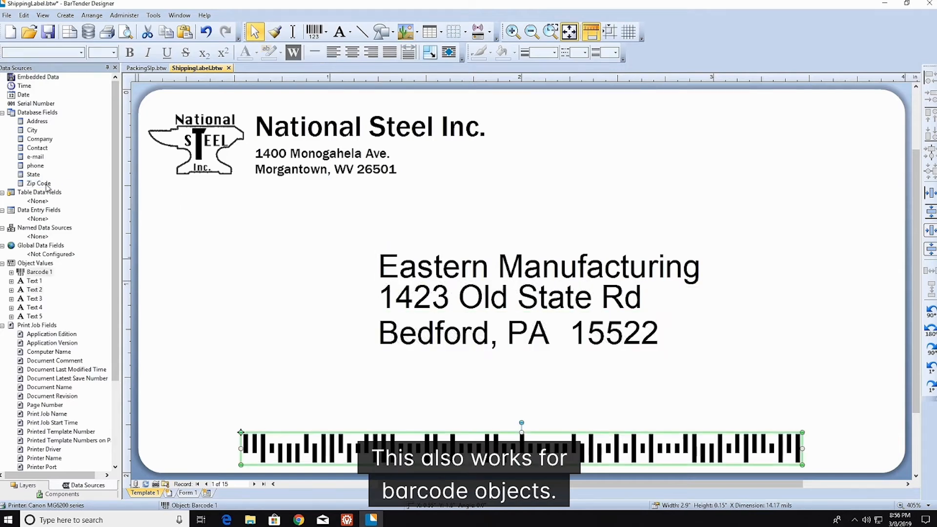
Link the mail barcode to the Zip Code database field, and page the label preview through to the fifth record
{"action": "left_click_drag", "start_coordinate": [46, 184], "coordinate": [340, 446]}
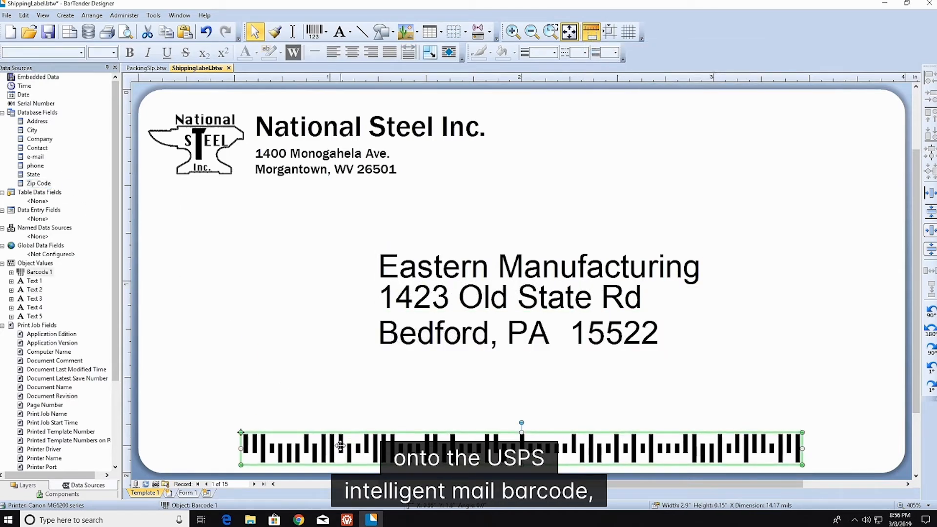
{"action": "left_click", "coordinate": [254, 483]}
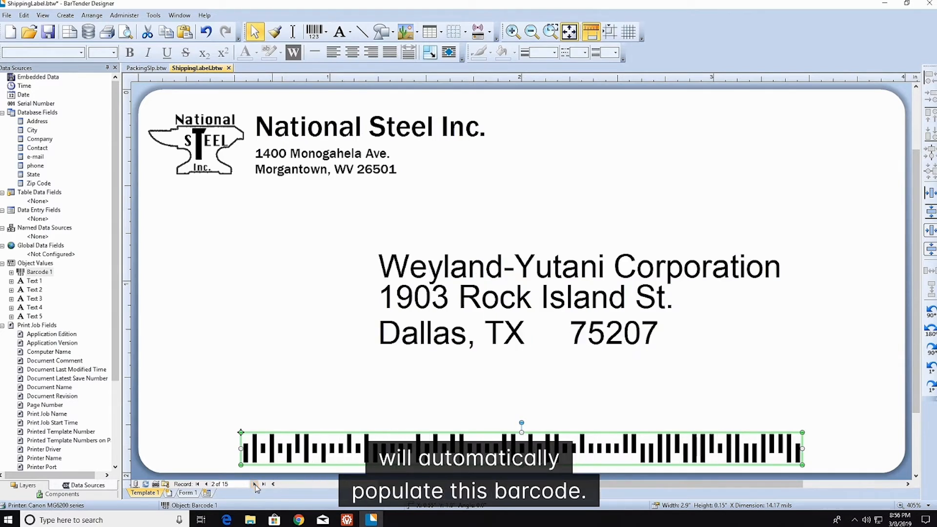
{"action": "left_click", "coordinate": [254, 484]}
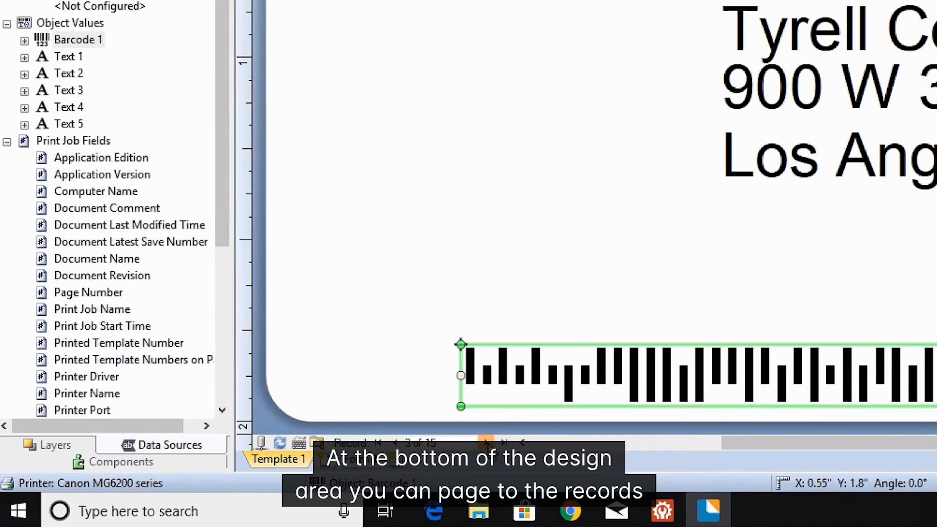
{"action": "left_click", "coordinate": [255, 483]}
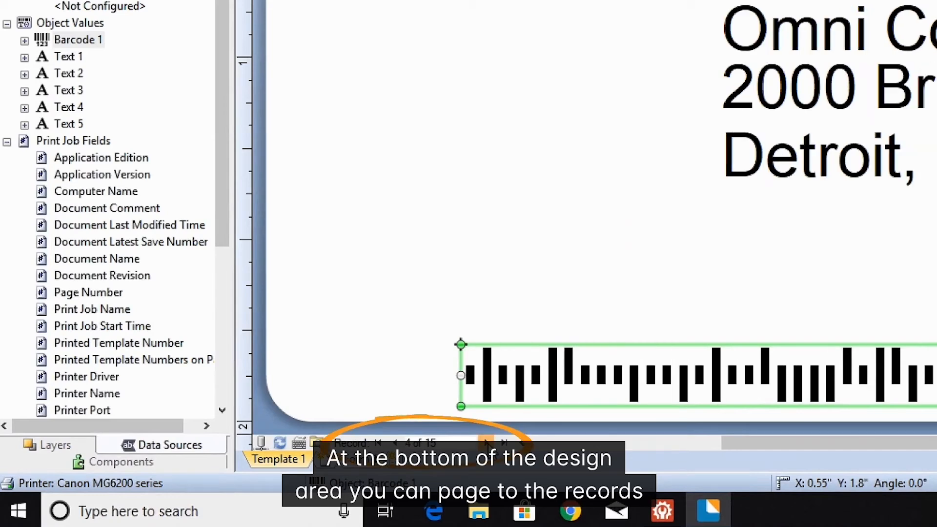
{"action": "left_click", "coordinate": [487, 443]}
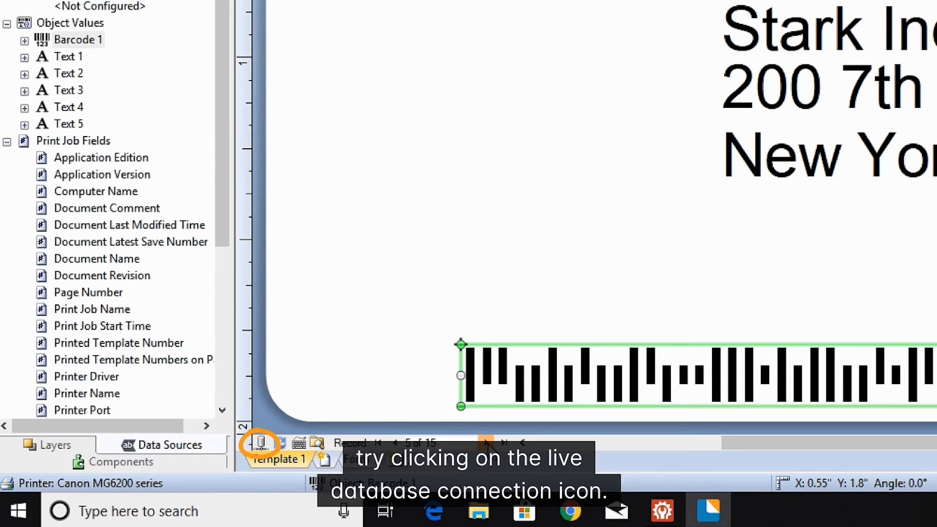
Switch the label's live database connection off to inspect the linked field names, and switch it back on
{"action": "left_click", "coordinate": [262, 442]}
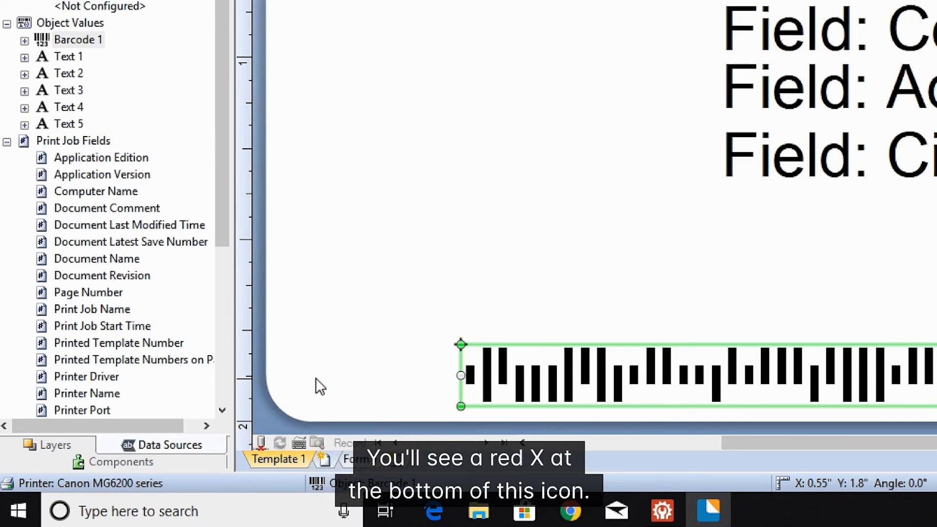
{"action": "left_click", "coordinate": [262, 441]}
Open the print settings for the shipping label and set Queried Records to Selected, with records 1-8,10-15
{"action": "left_click", "coordinate": [9, 16]}
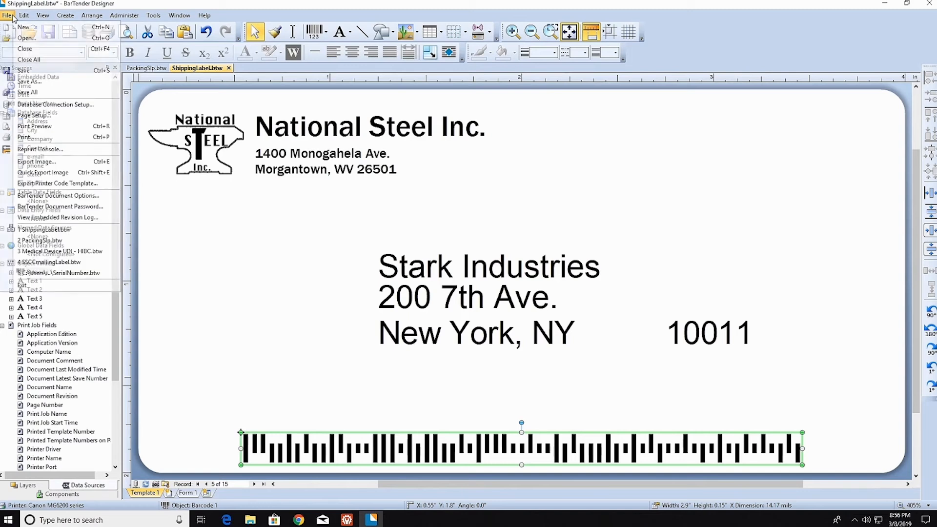
{"action": "left_click", "coordinate": [48, 138]}
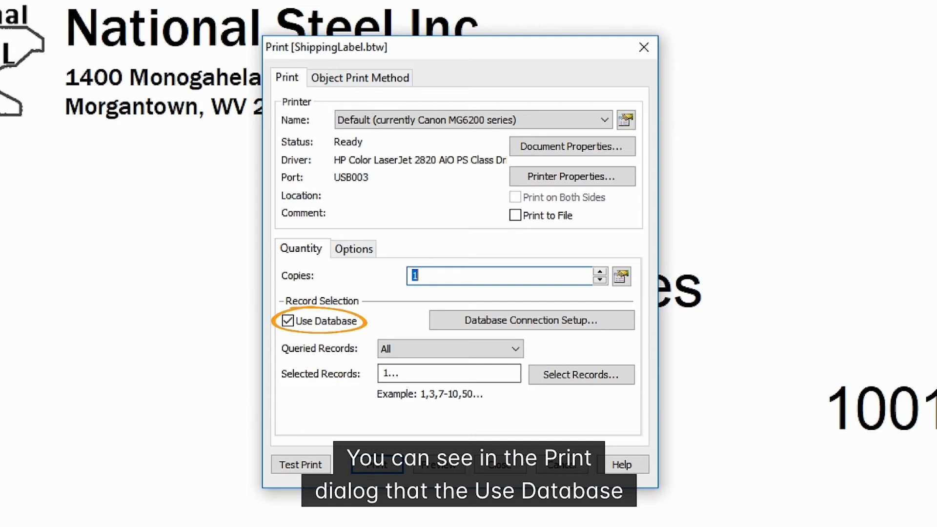
{"action": "left_click", "coordinate": [514, 348]}
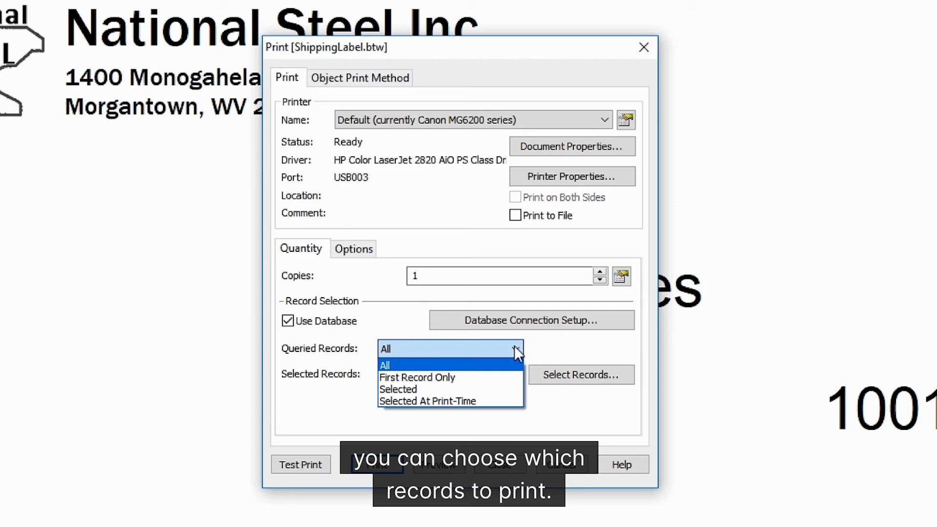
{"action": "left_click", "coordinate": [505, 388]}
{"action": "type", "text": "1-"}
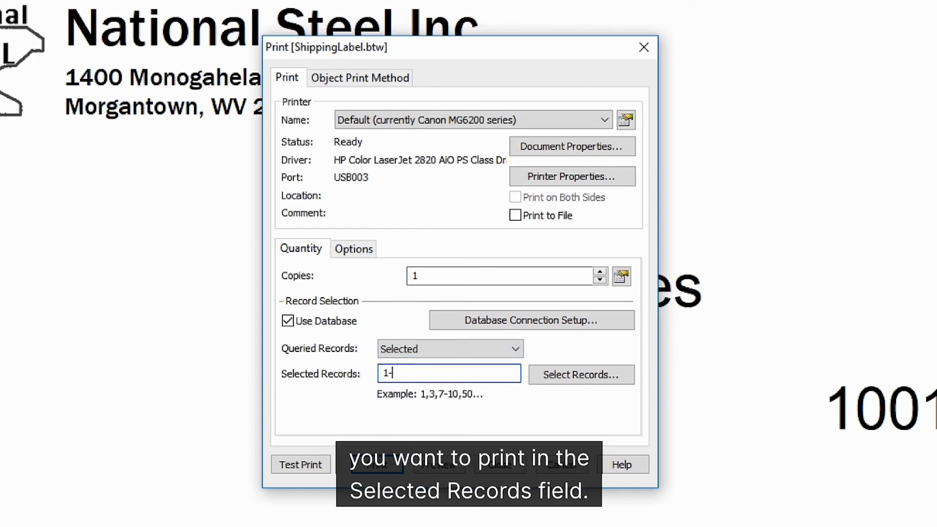
{"action": "type", "text": "8,10-15"}
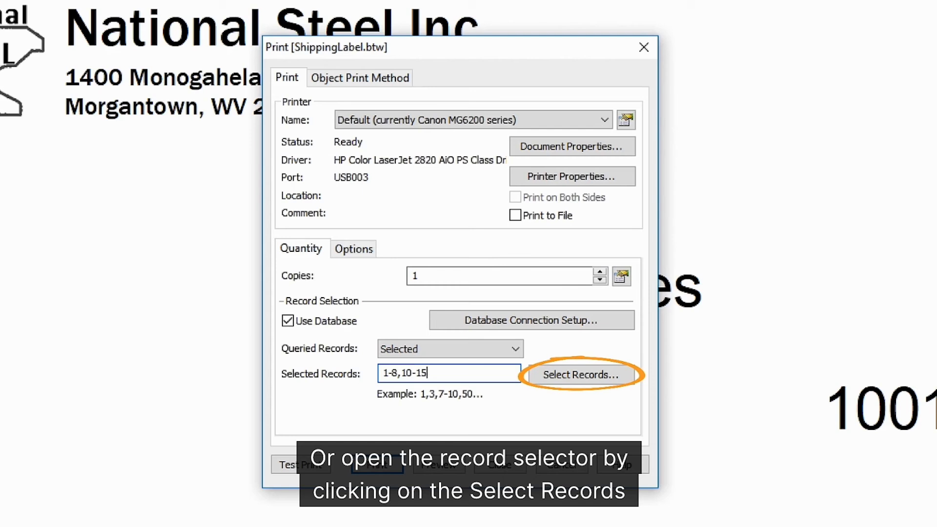
Exclude the Stark Industries and Oscorp International records from the print selection using the record selector
{"action": "left_click", "coordinate": [556, 381]}
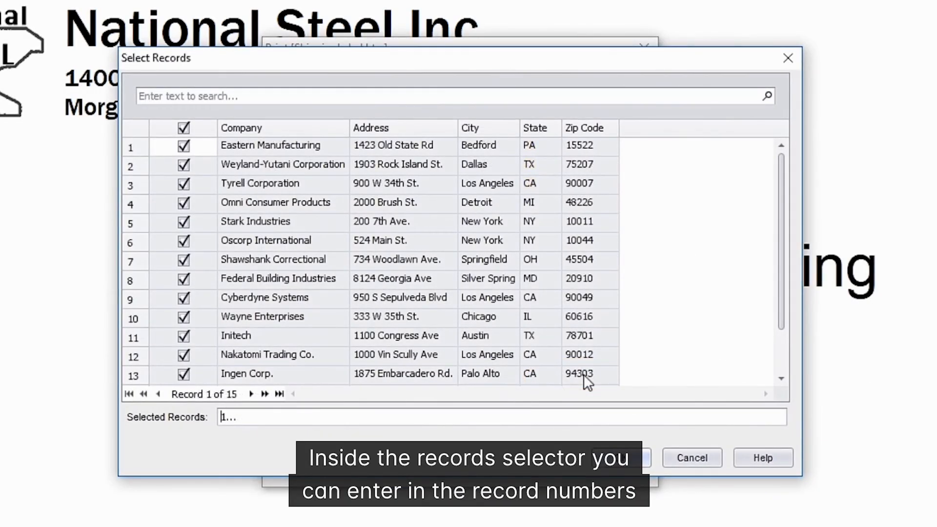
{"action": "left_click", "coordinate": [183, 222]}
{"action": "left_click", "coordinate": [184, 241]}
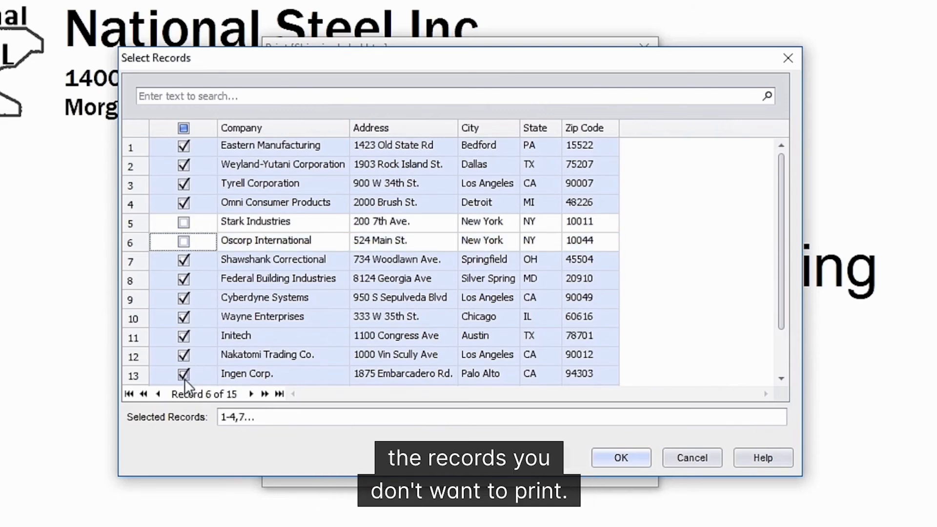
{"action": "left_click", "coordinate": [617, 457]}
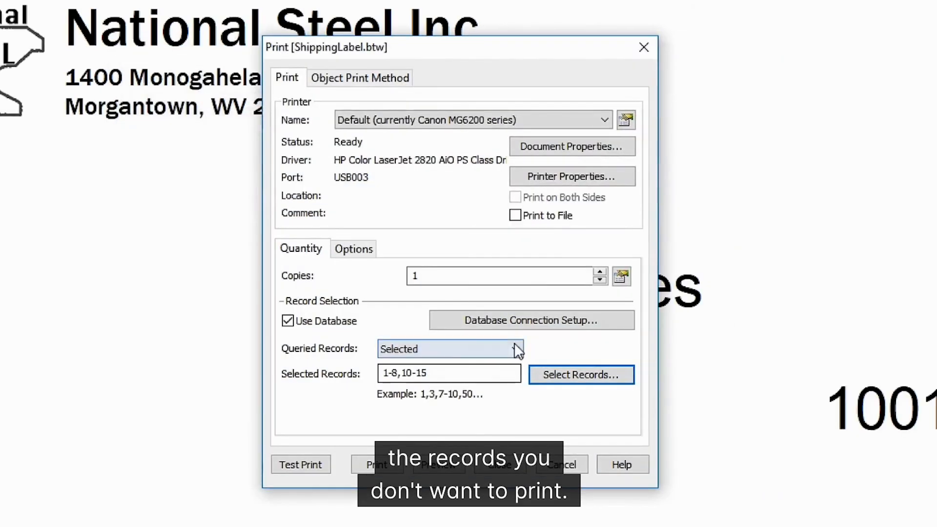
Set Queried Records to Selected At Print-Time, and preview the labels with records 6, 7 and 10 to 13 excluded
{"action": "left_click", "coordinate": [516, 347]}
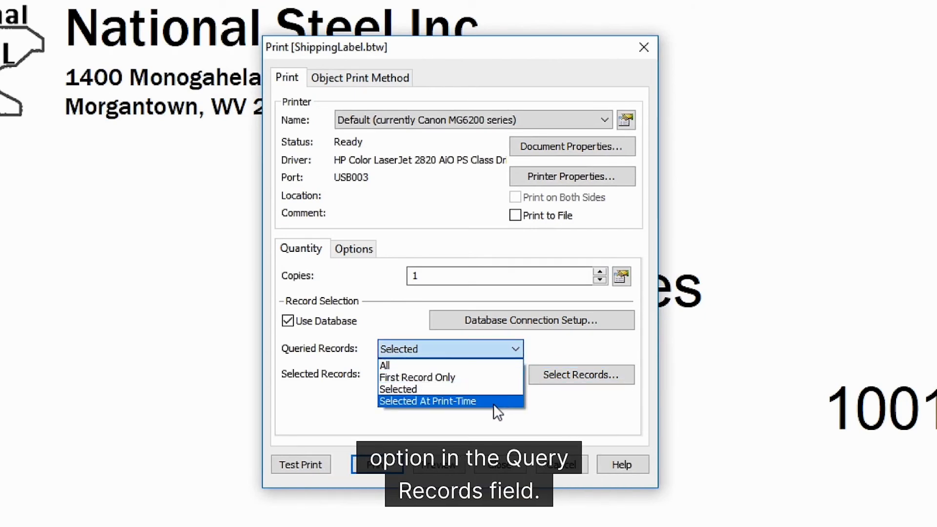
{"action": "left_click", "coordinate": [493, 405]}
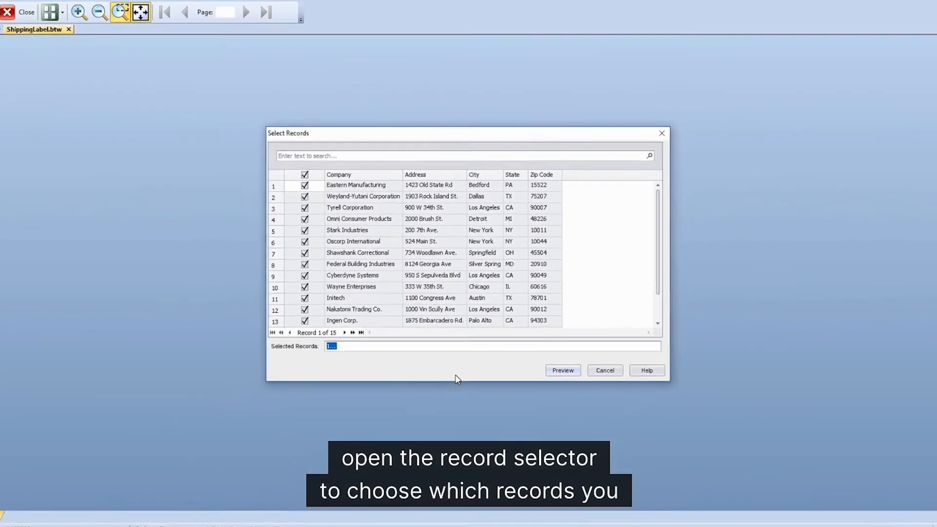
{"action": "left_click", "coordinate": [305, 242]}
{"action": "left_click", "coordinate": [304, 253]}
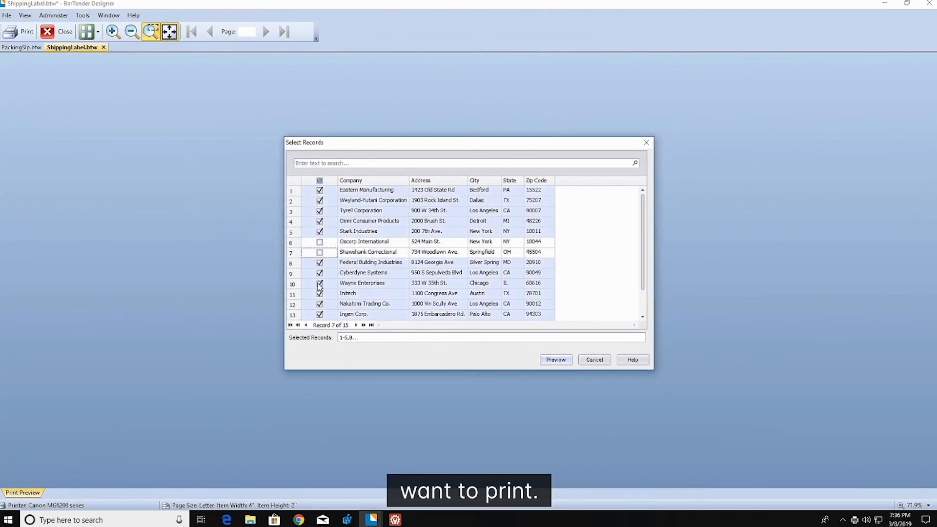
{"action": "left_click", "coordinate": [319, 283]}
{"action": "left_click", "coordinate": [319, 294]}
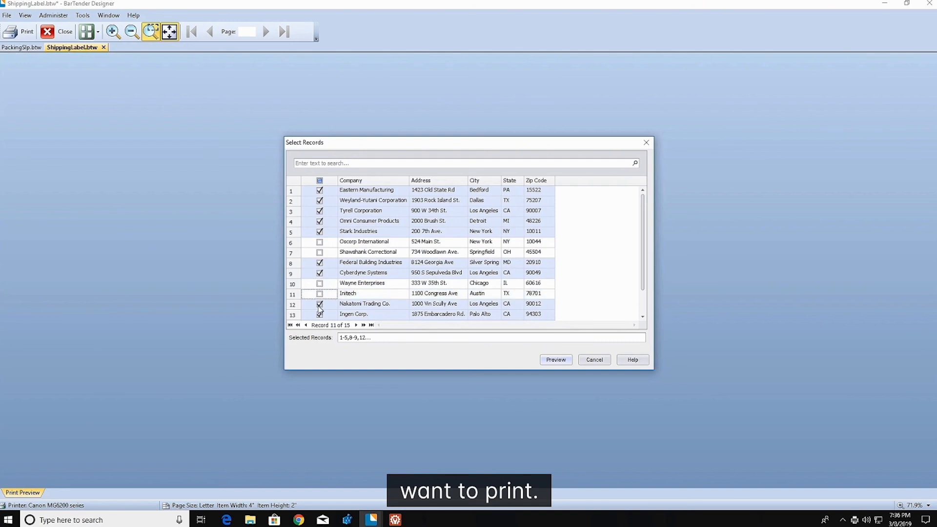
{"action": "left_click", "coordinate": [319, 303]}
{"action": "left_click", "coordinate": [319, 314]}
{"action": "left_click", "coordinate": [562, 364]}
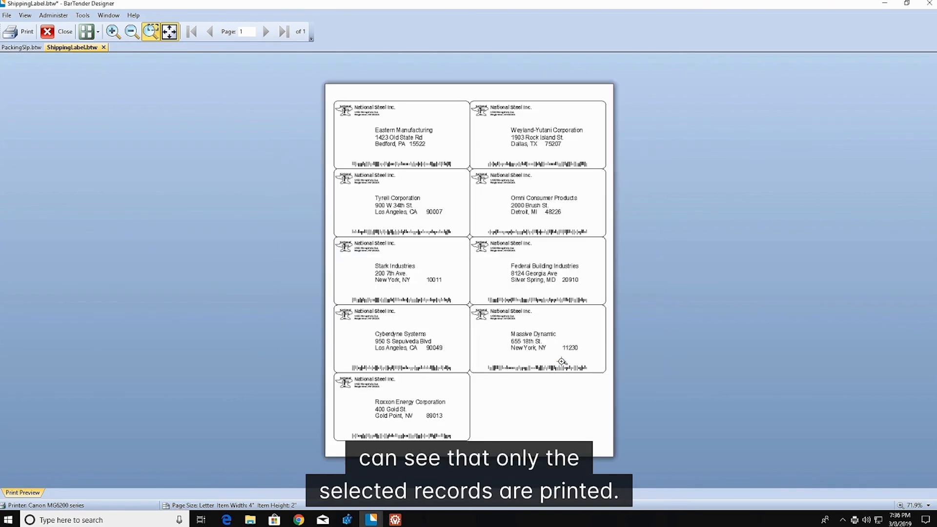